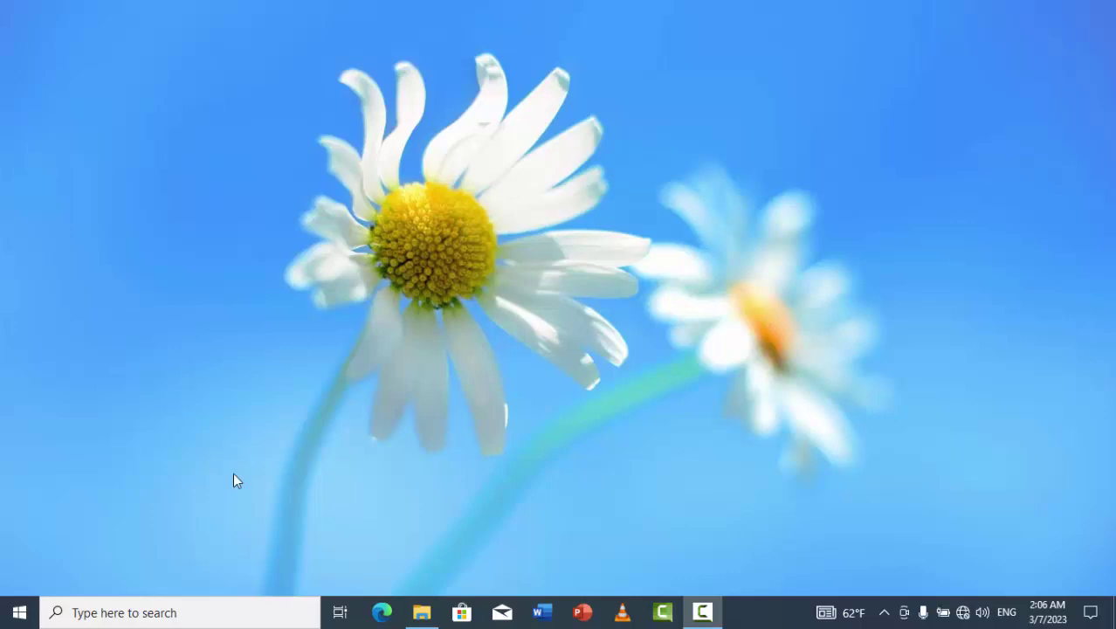
- Open Control Panel from the recent search items and maximize its window
left_click(204, 614)
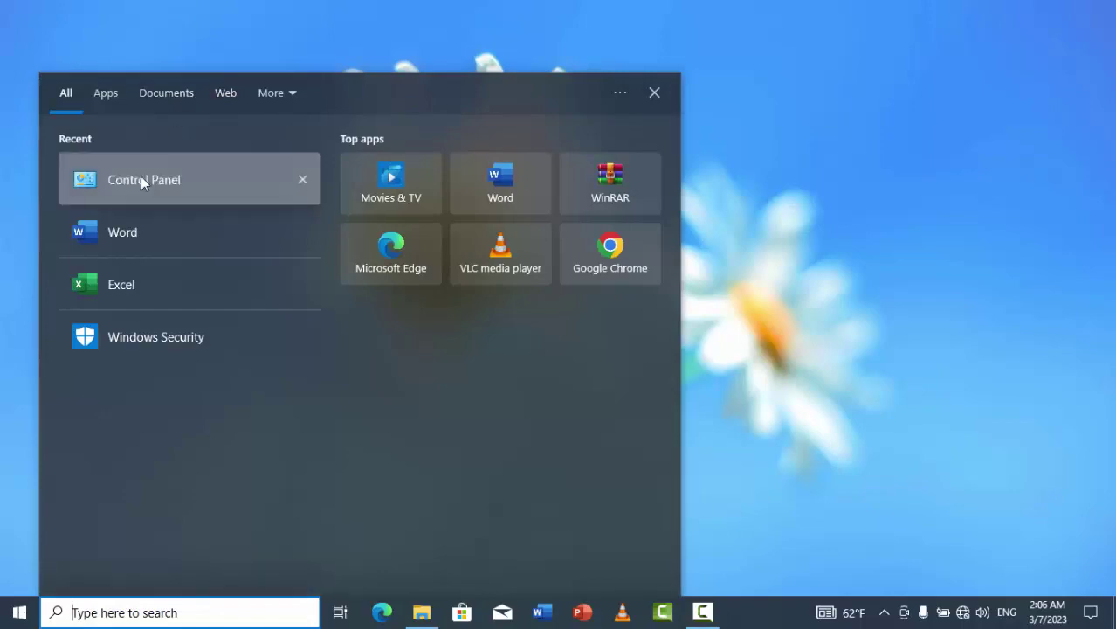
left_click(142, 179)
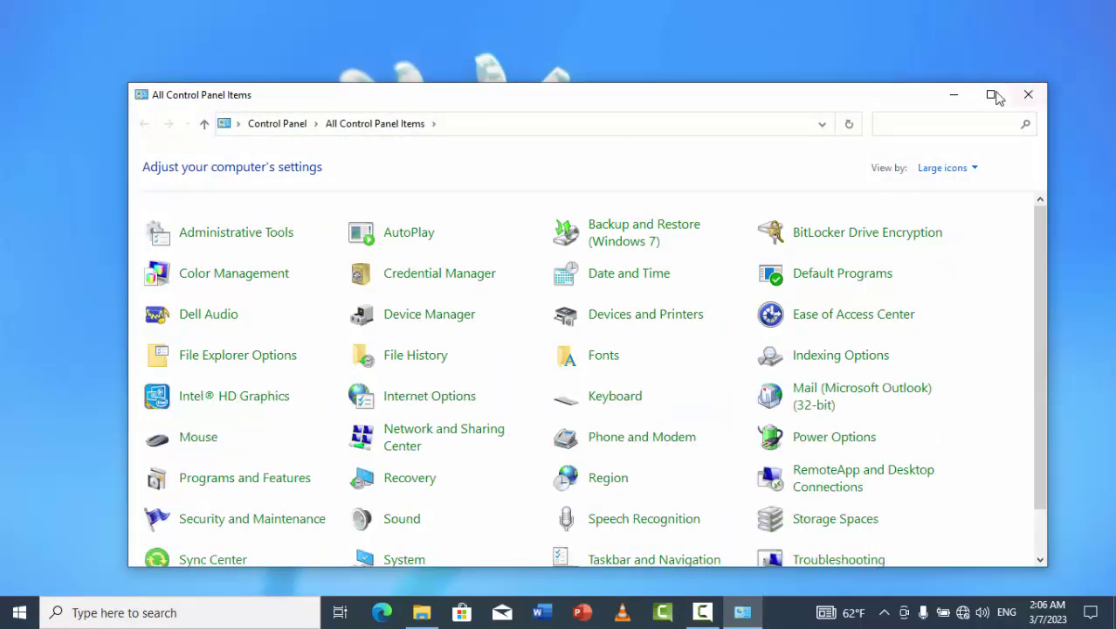
left_click(993, 96)
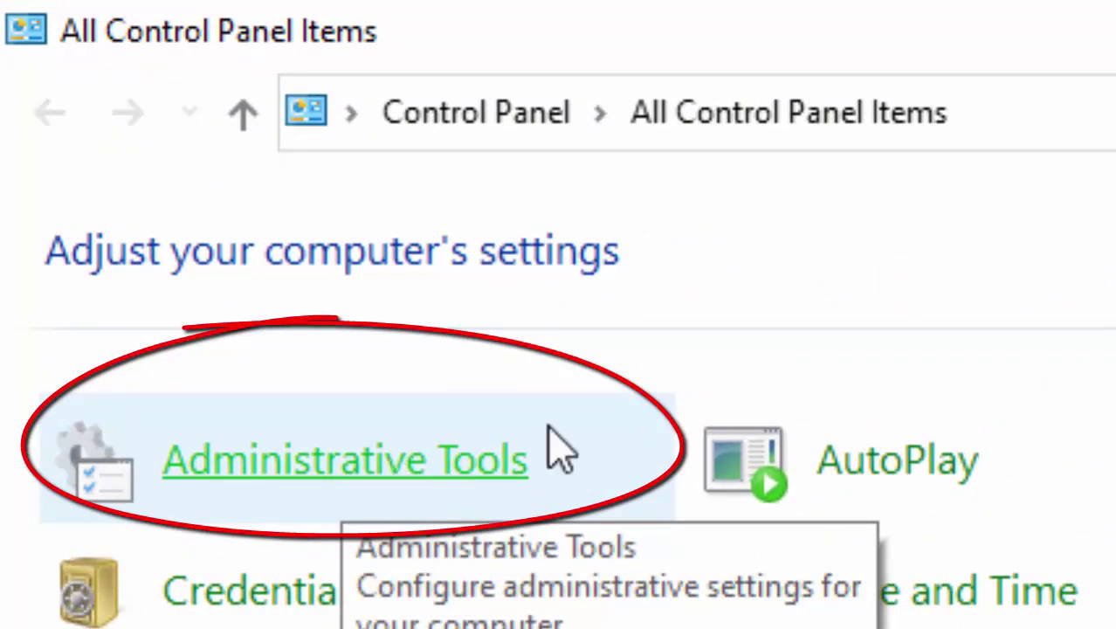
- Open Computer Management from Administrative Tools and maximize its window
left_click(323, 480)
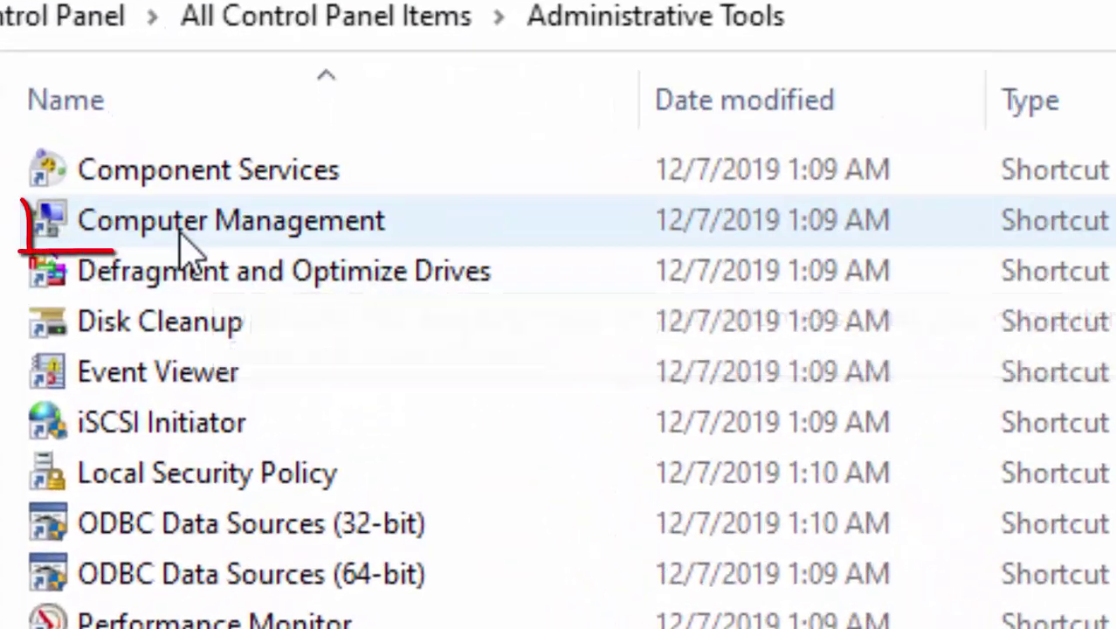
left_click(330, 226)
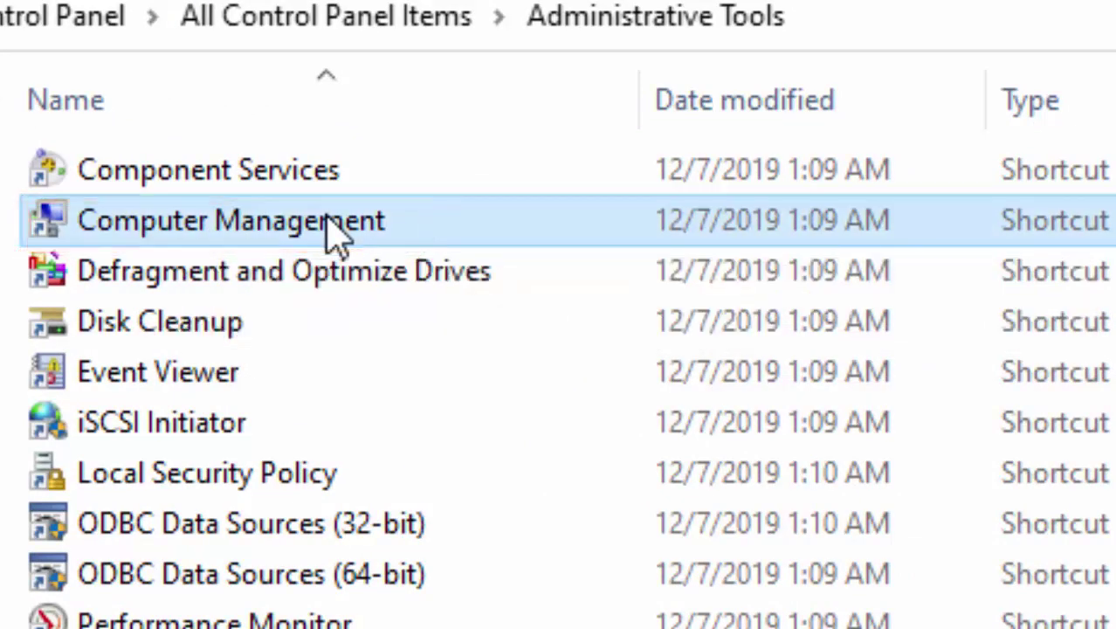
double_click(337, 234)
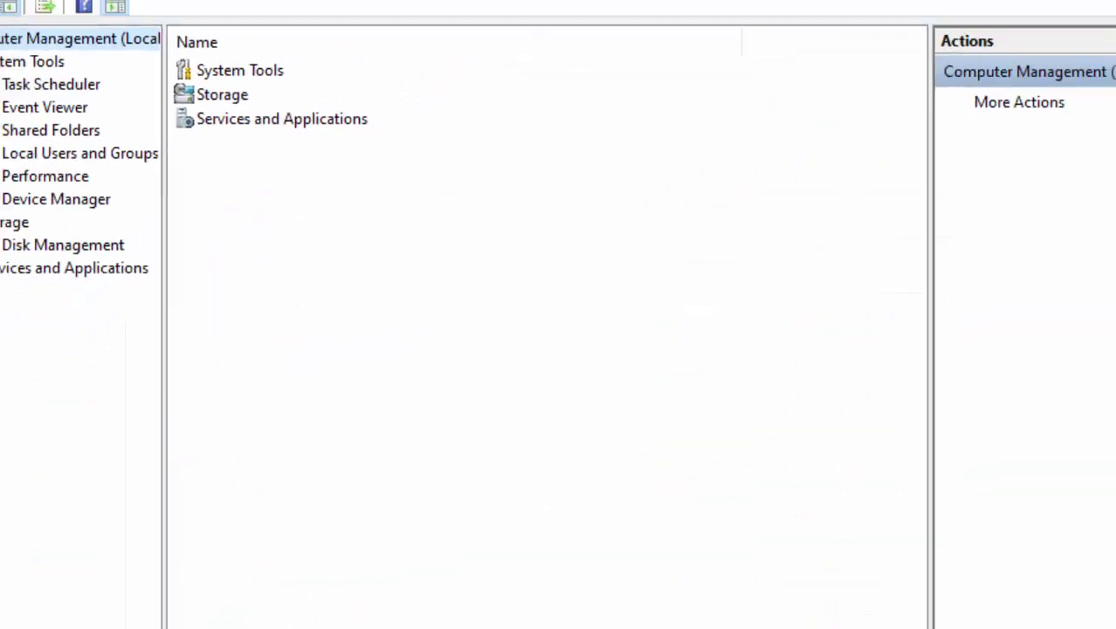
left_click(805, 26)
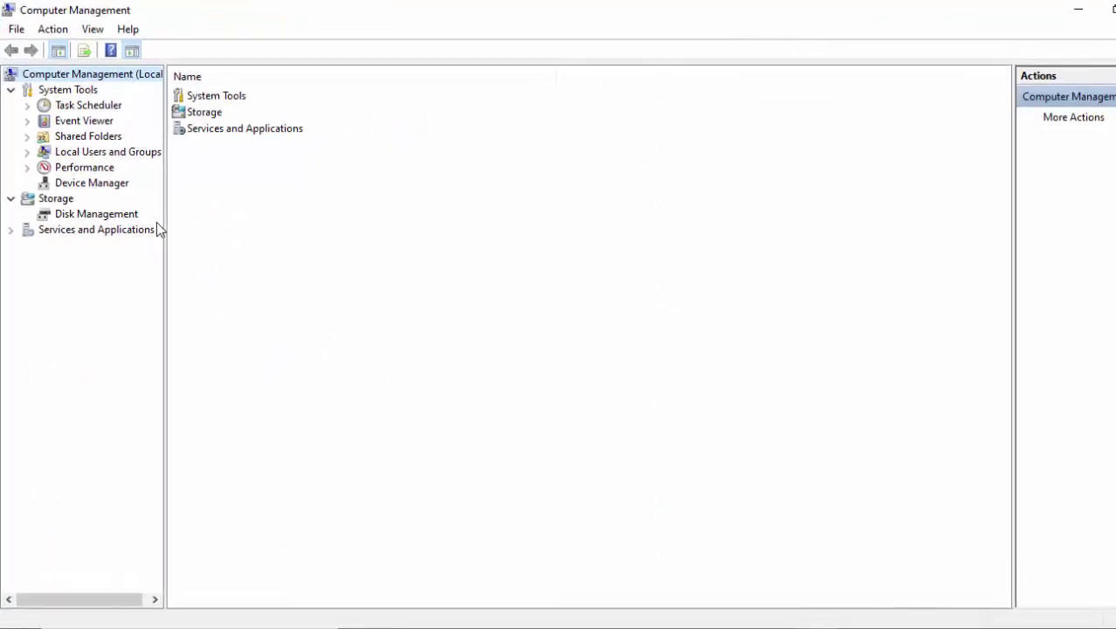
- View Local Users and Groups under System Tools and open Device Manager
left_click(98, 151)
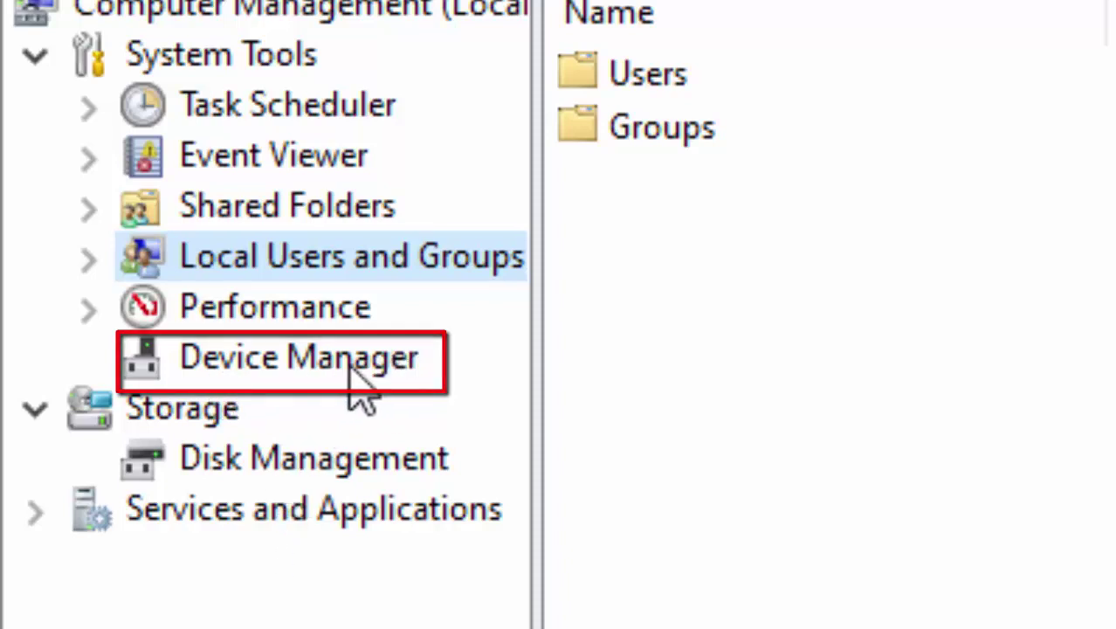
left_click(319, 374)
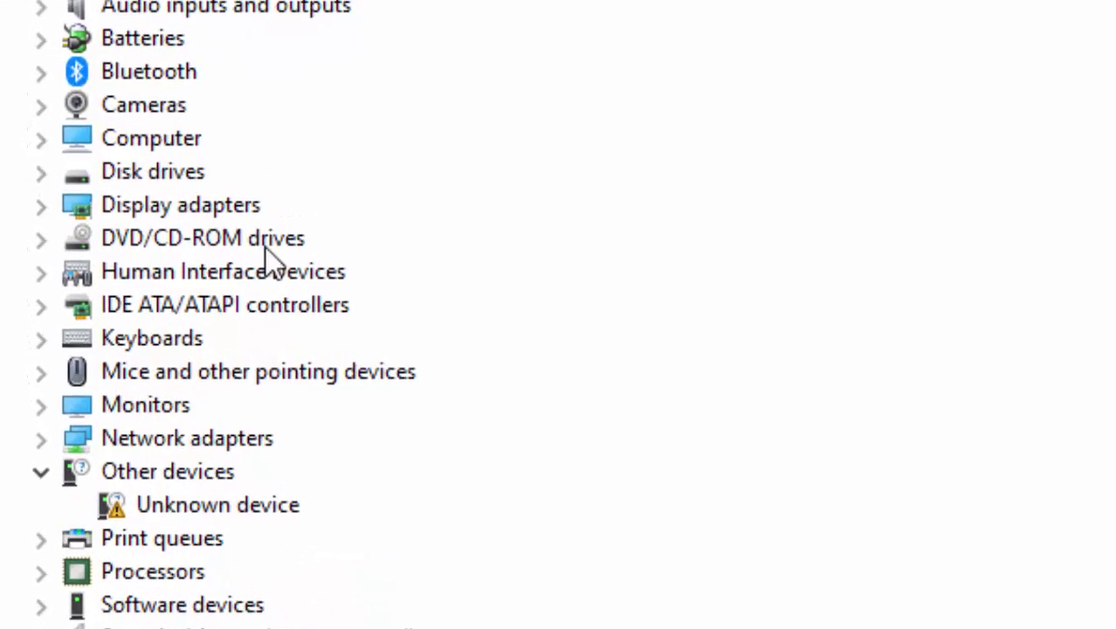
- Expand the DVD/CD-ROM drives category and check the actions available for the PLDS DVD+-RW DU-8A5LH drive
double_click(209, 238)
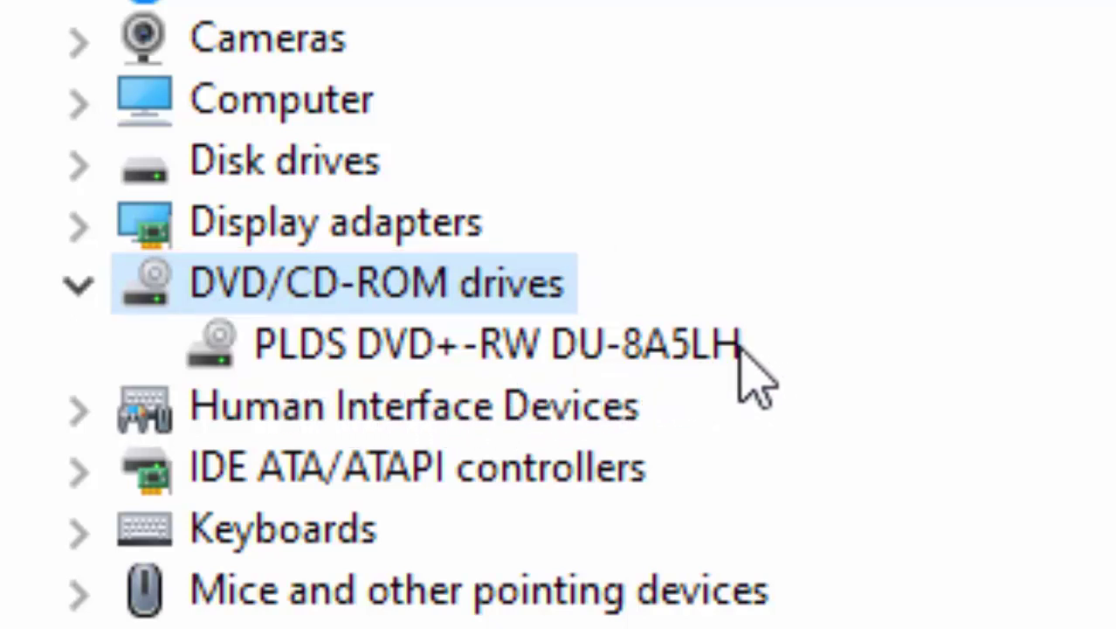
left_click(477, 348)
right_click(477, 347)
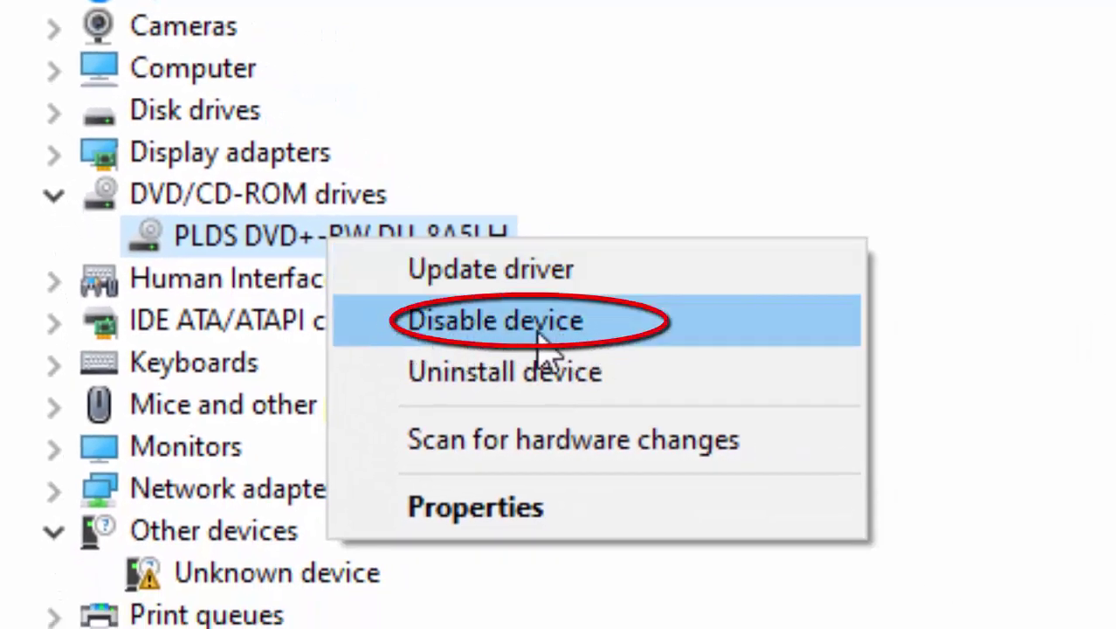
left_click(895, 253)
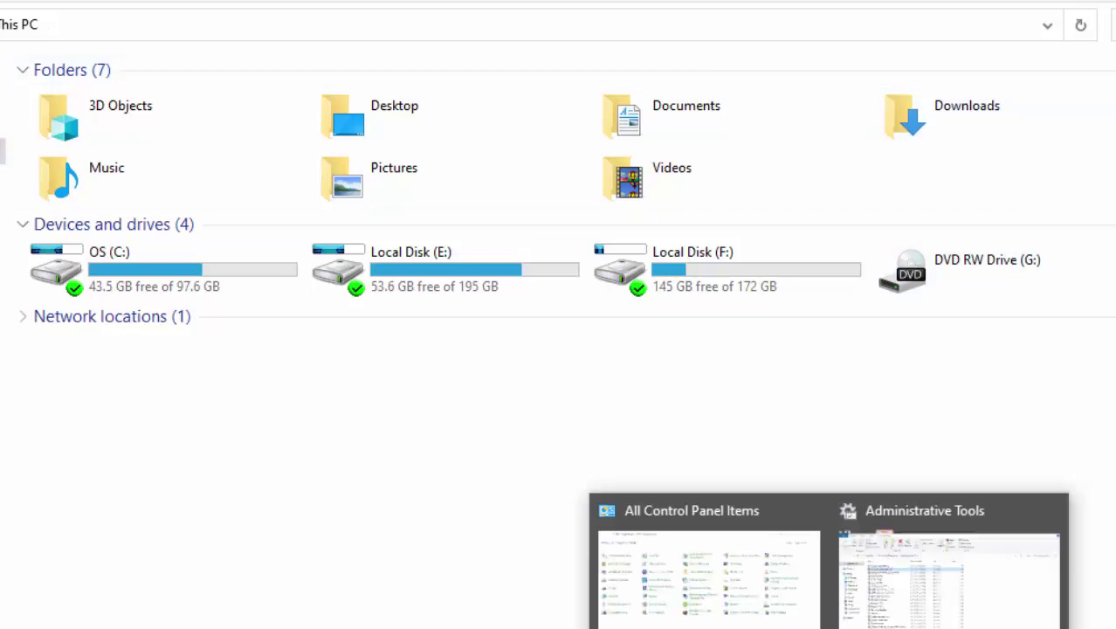
- Return to Computer Management and disable the PLDS DVD+-RW DU-8A5LH drive
left_click(949, 596)
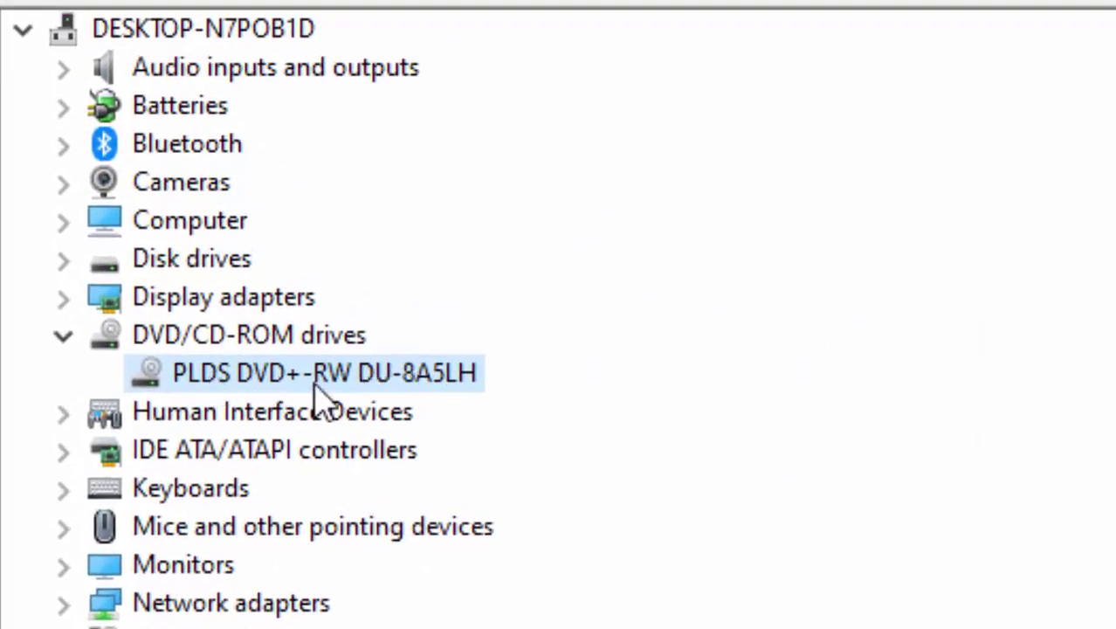
right_click(386, 370)
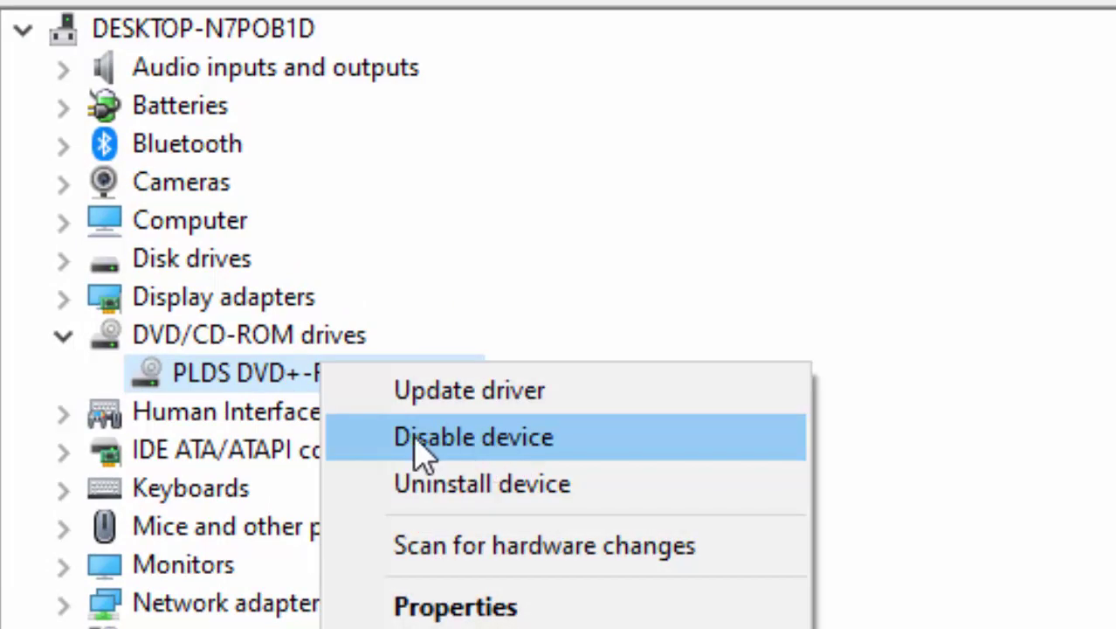
left_click(436, 456)
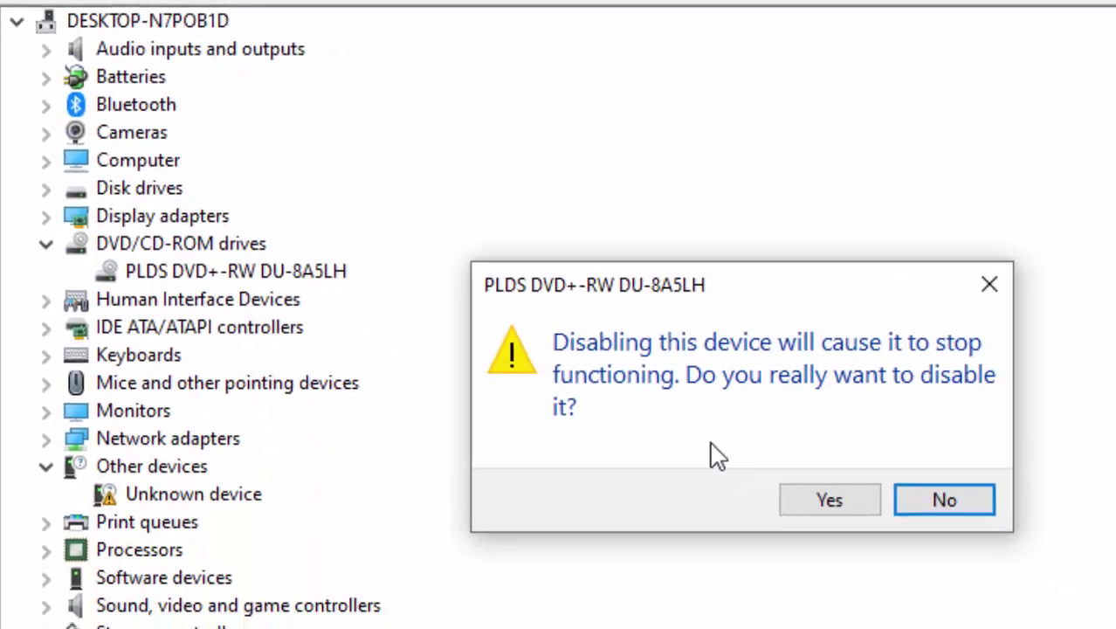
left_click(1011, 612)
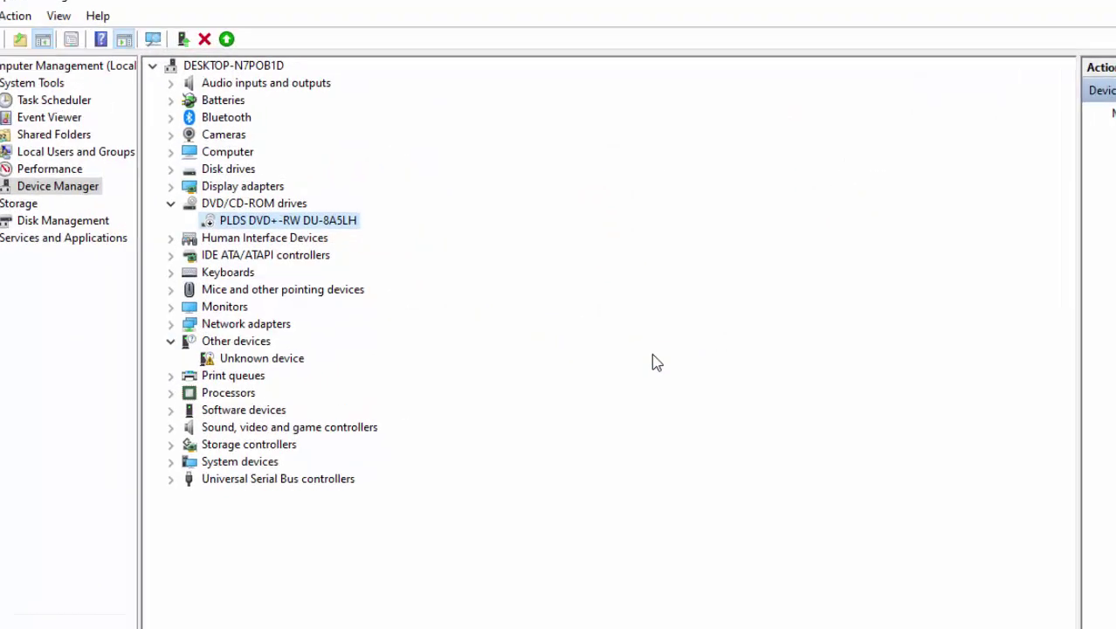
- Enable the disabled PLDS DVD+-RW DU-8A5LH drive
key("Up")
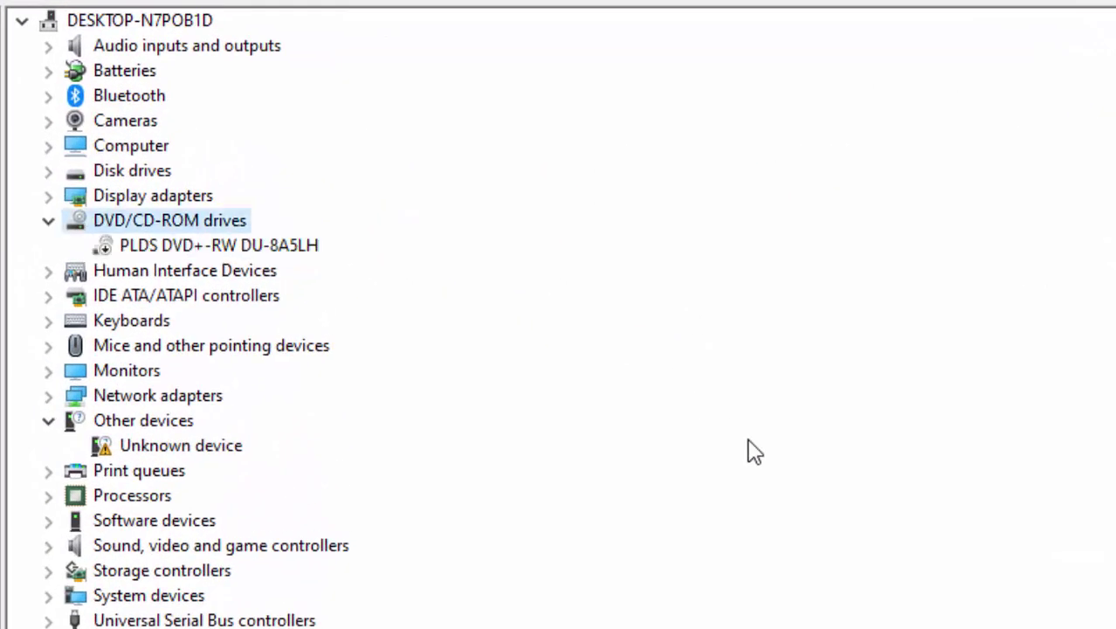
key("Down")
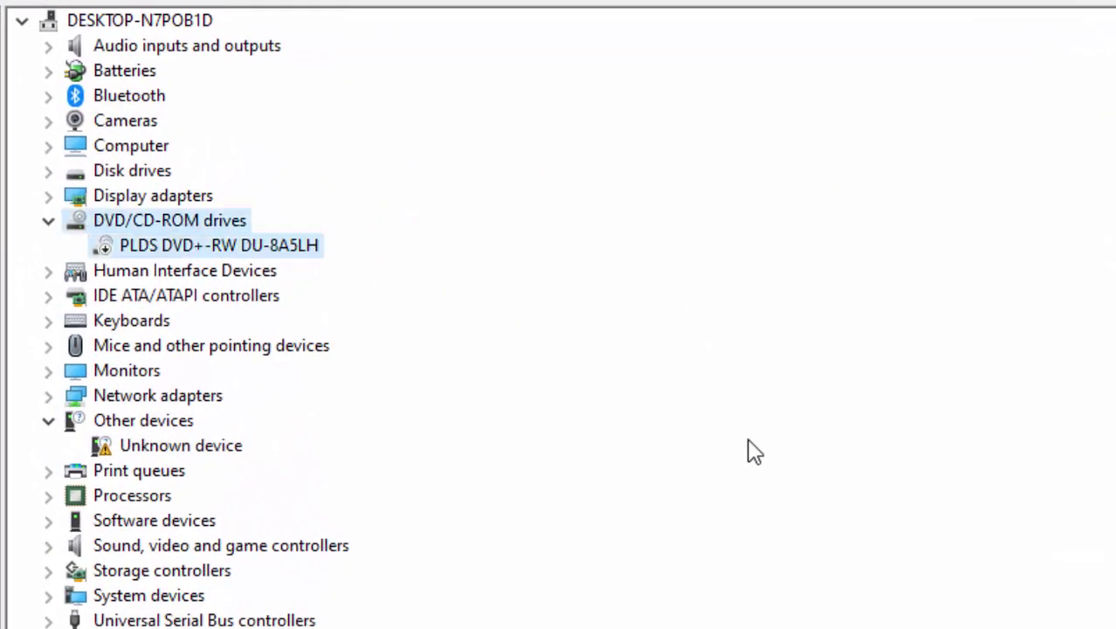
key("shift+F10")
key("Down")
key("Down")
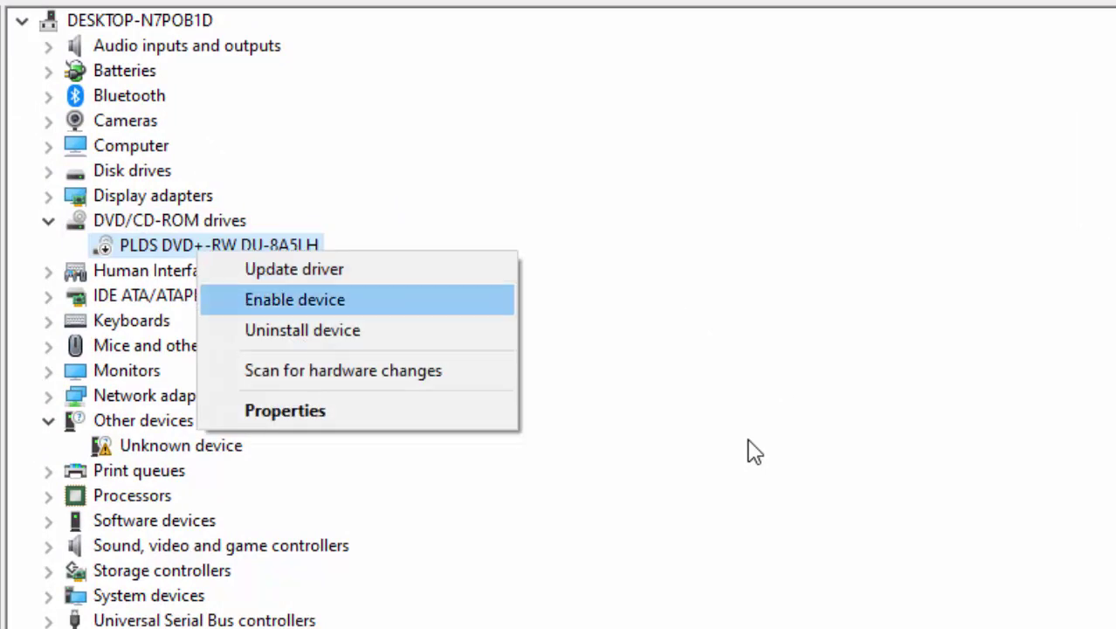
key("Return")
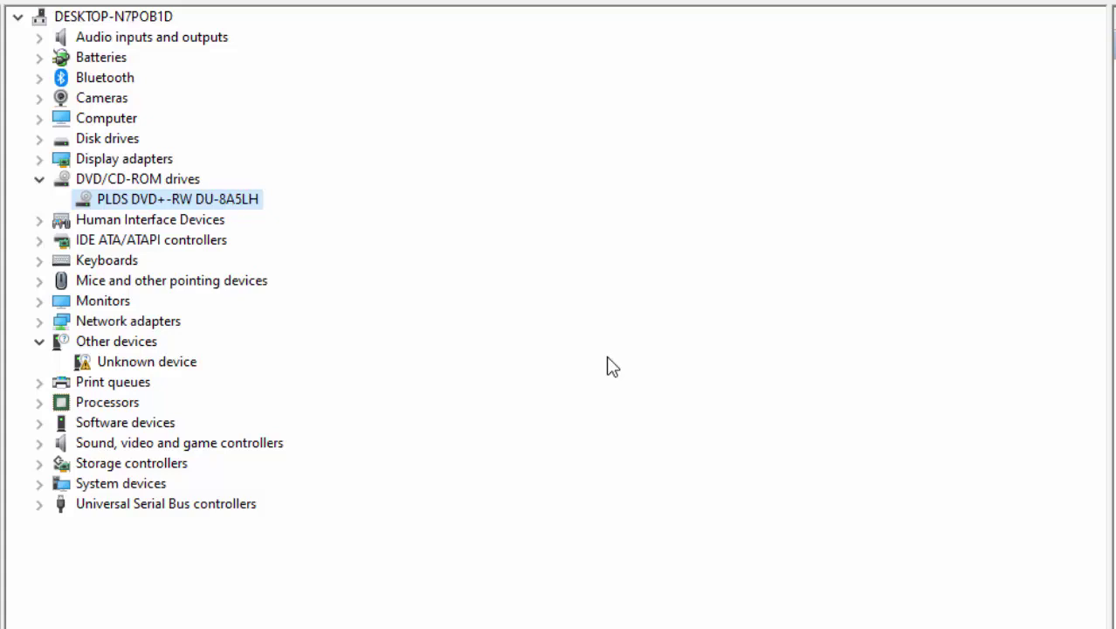
- Expand the Universal Serial Bus controllers category to view its devices, and collapse it
key("End")
key("Right")
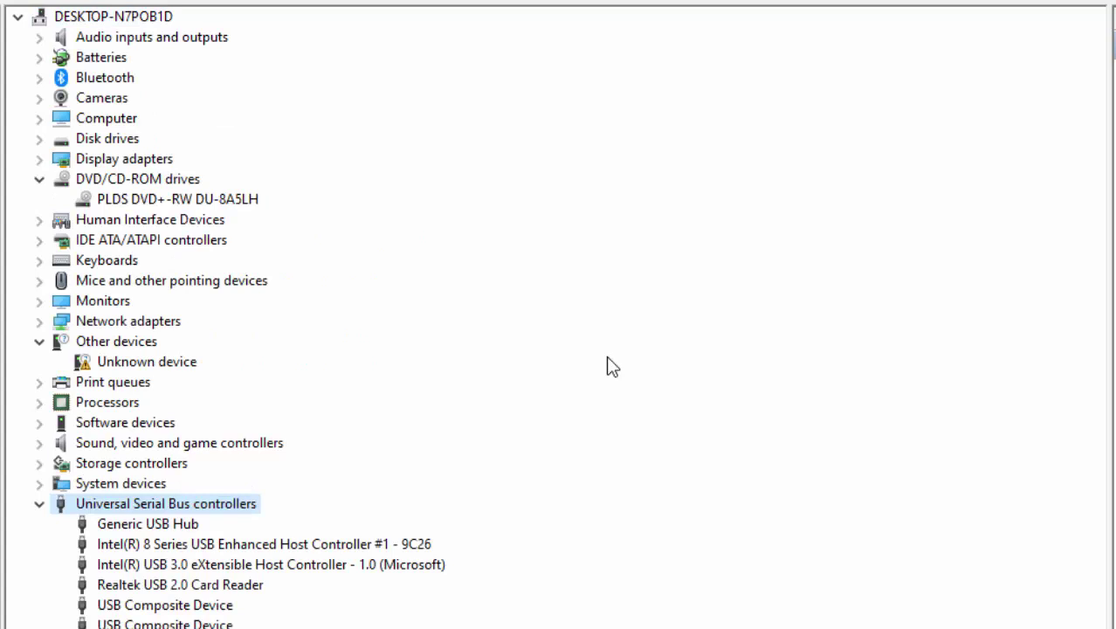
key("Left")
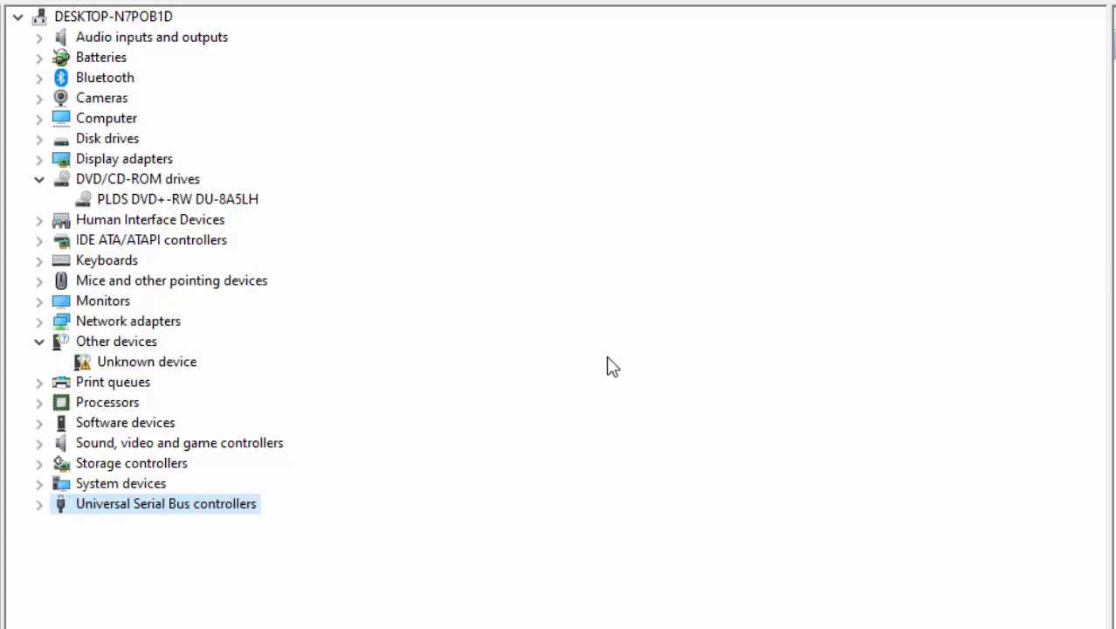
- Expand the Sound, video and game controllers category and view the general properties of Realtek Audio
key("Up")
key("Up")
key("Up")
key("Right")
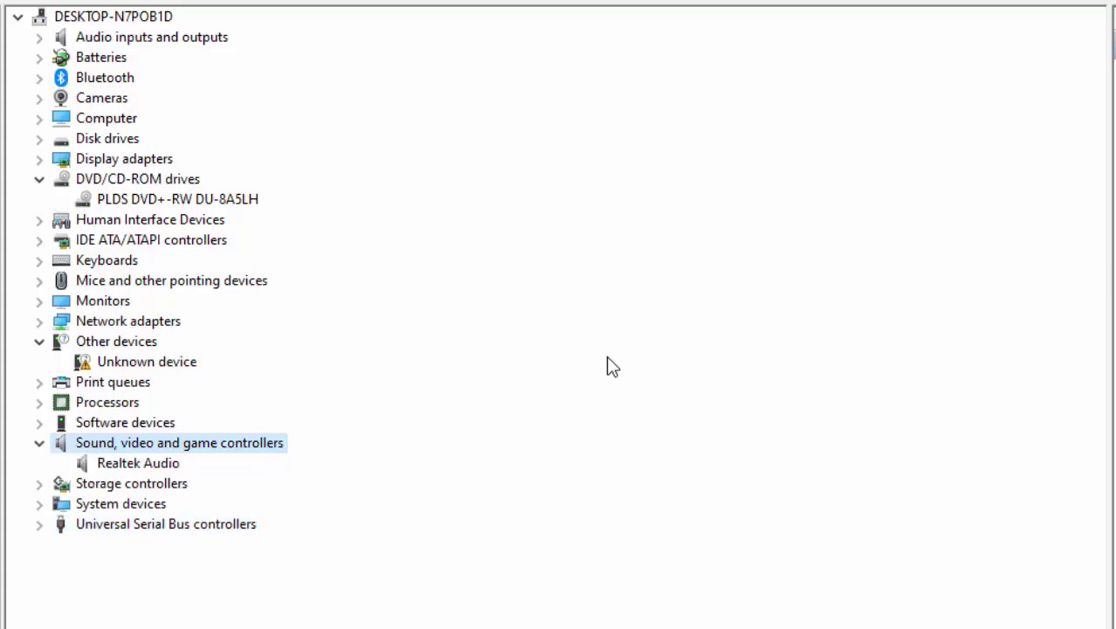
key("Down")
key("Return")
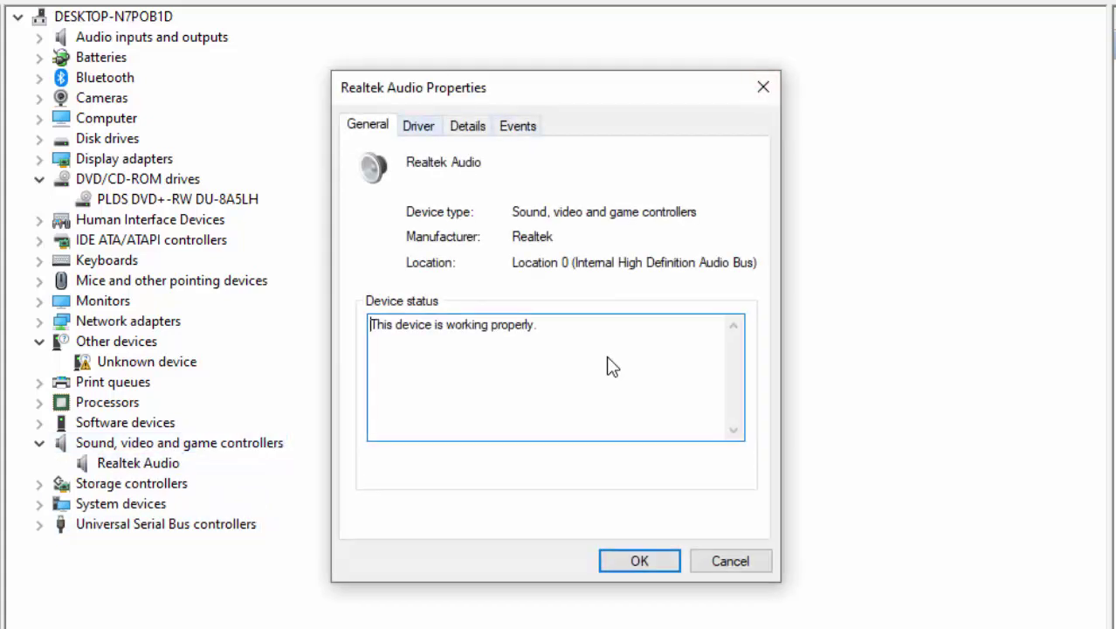
key("Escape")
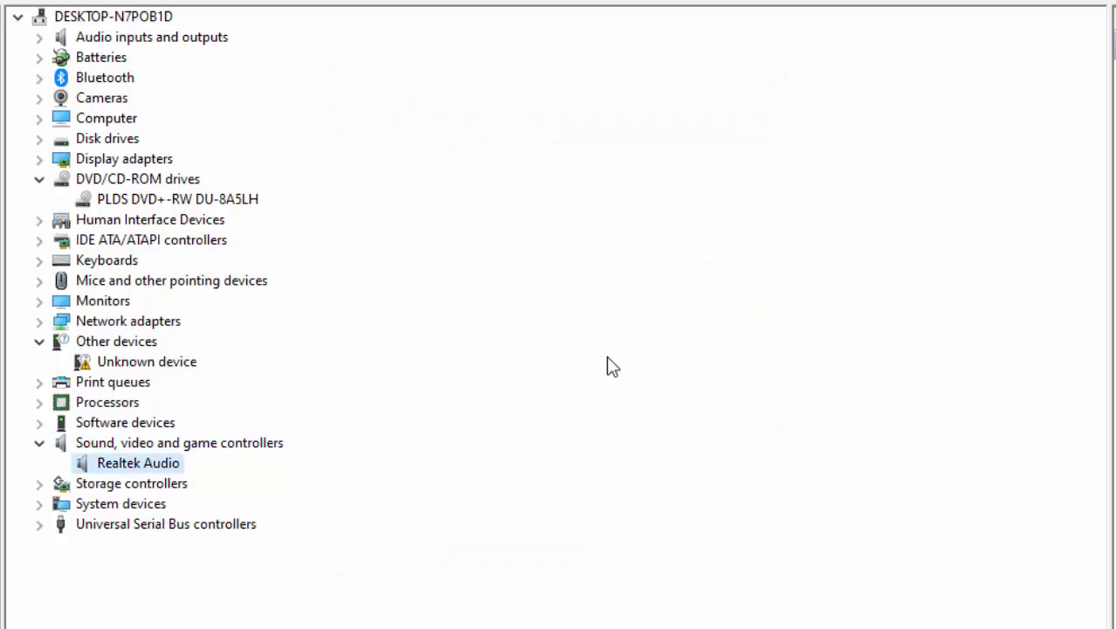
- Try to disable the Realtek Audio device under Sound, video and game controllers
key("shift+F10")
key("Down")
key("Down")
key("Down")
key("Up")
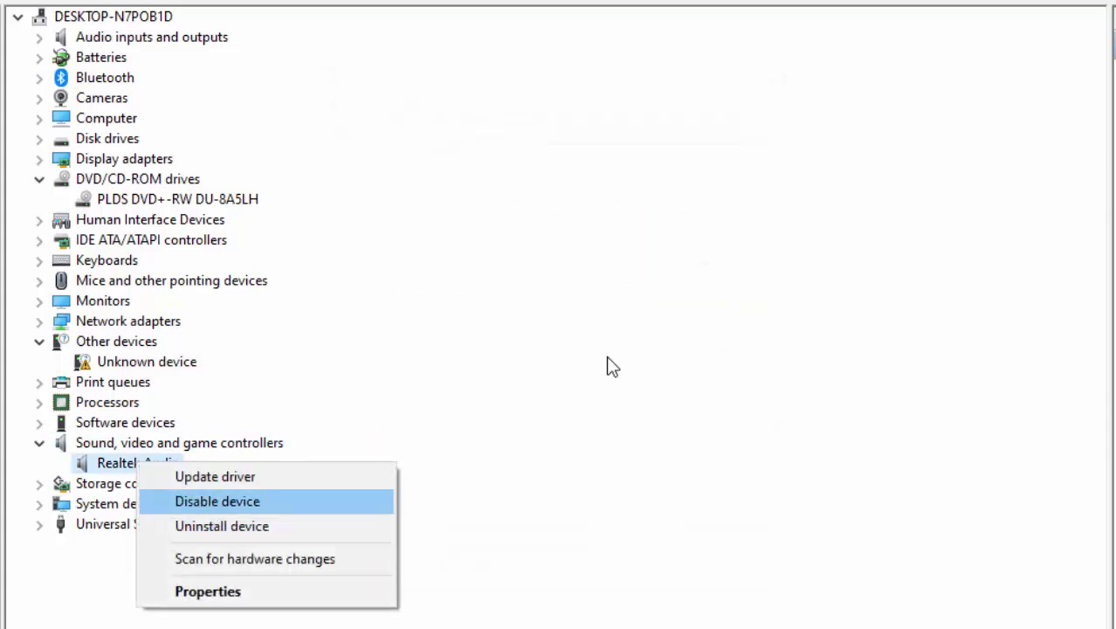
key("Return")
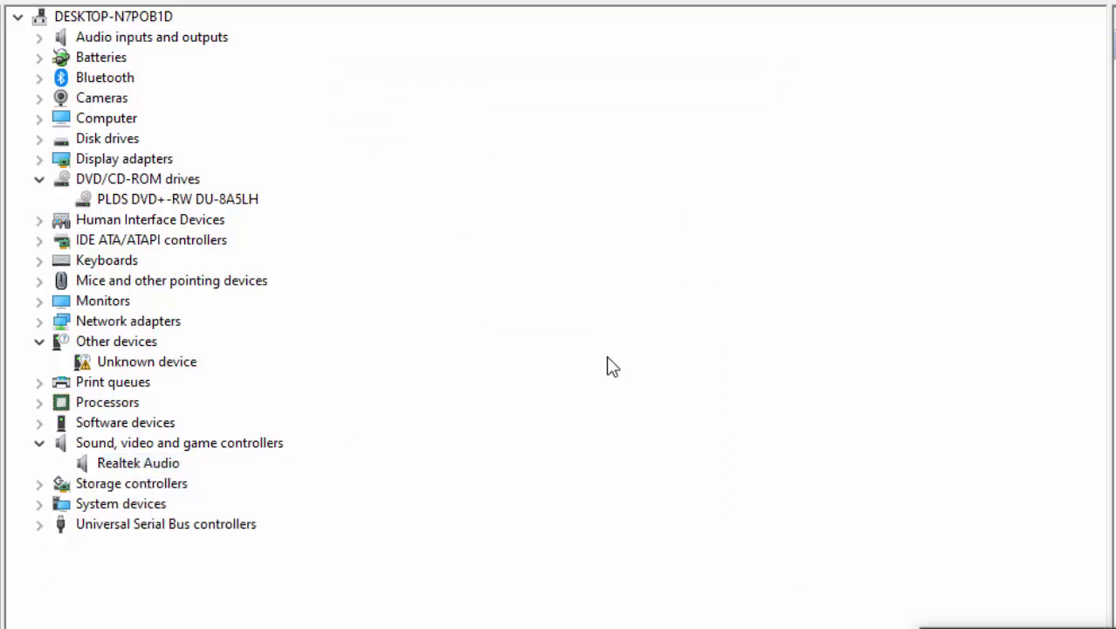
key("Return")
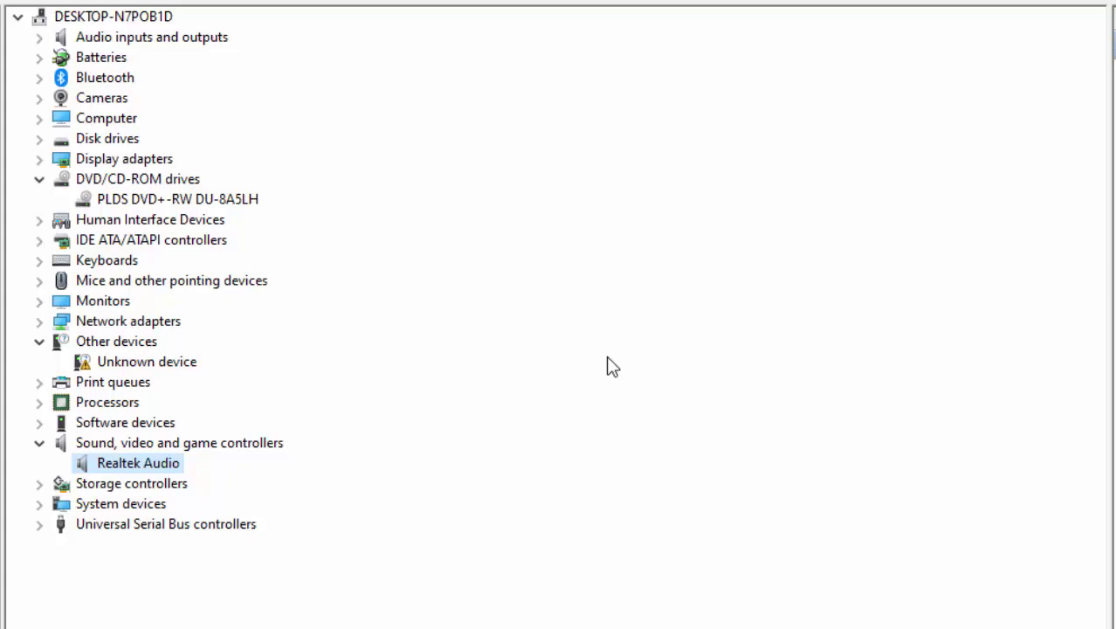
- Expand the Disk drives category in the device tree
key("k")
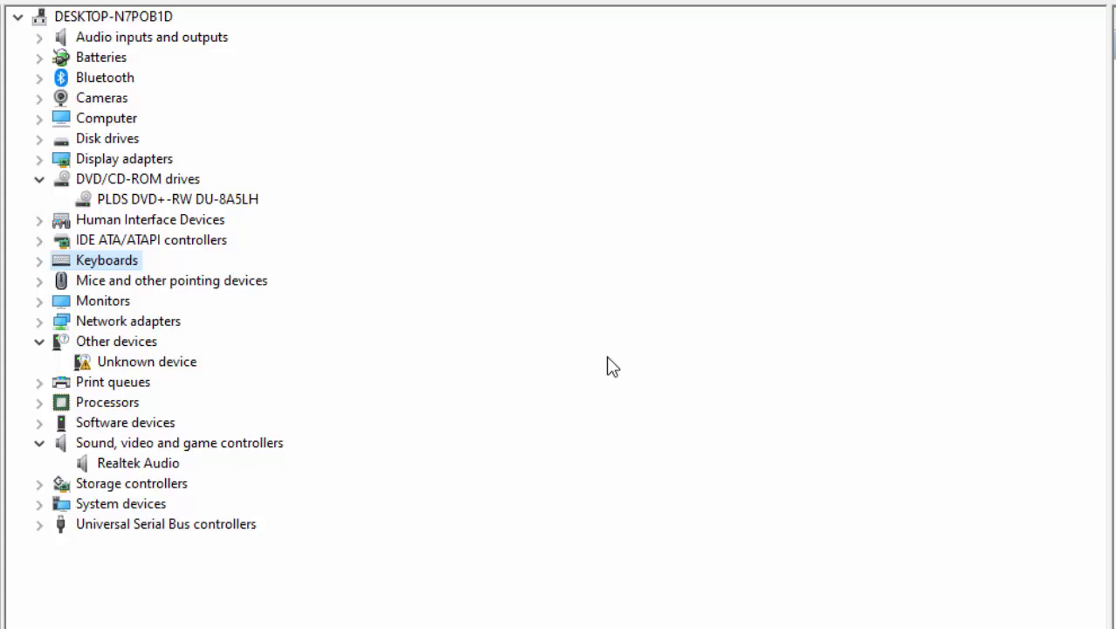
key("c")
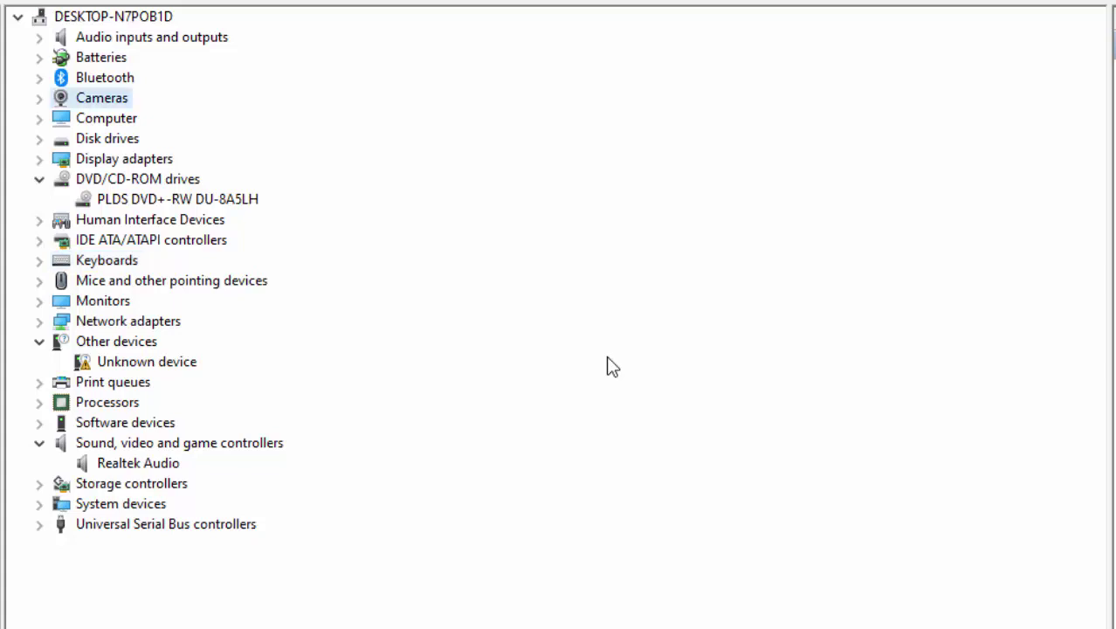
key("Down")
key("Down")
key("Right")
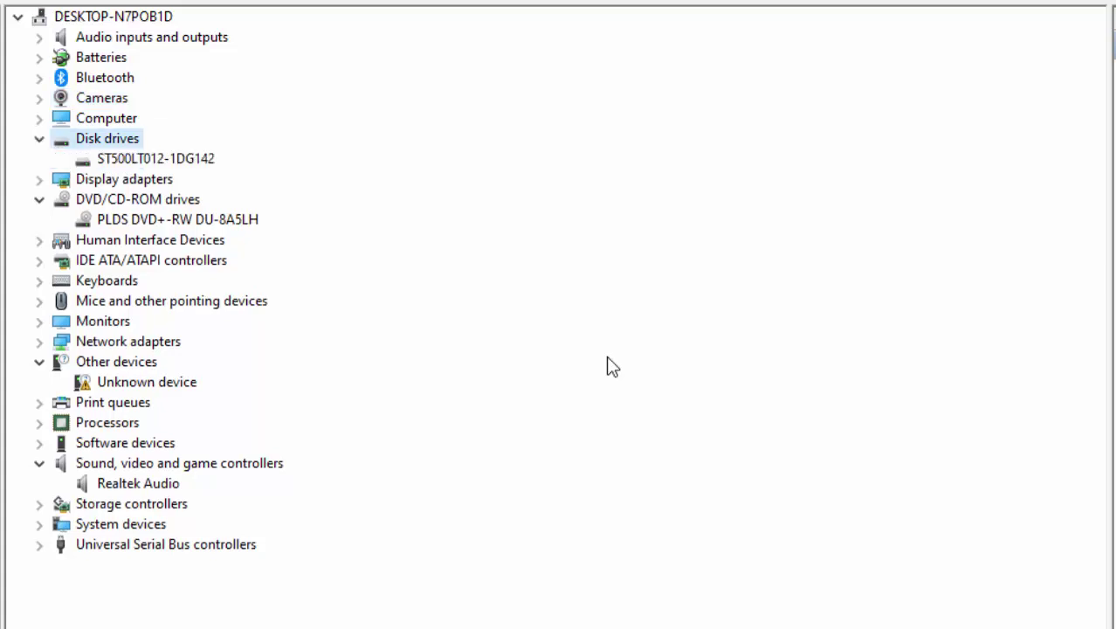